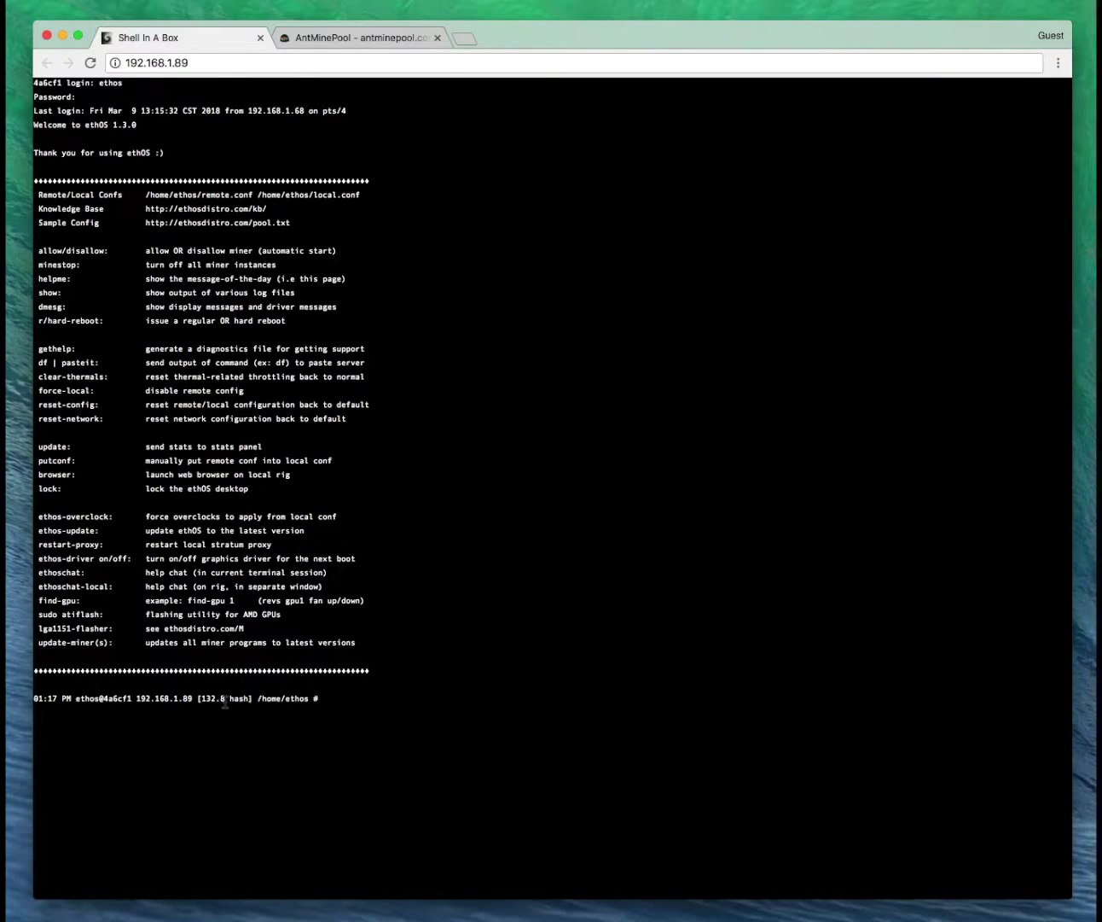
Enter the 'vi local.conf' command at the rig's prompt.
text(vi local.conf)
Open local.conf in vi, choosing Edit at the swap-file prompt, and review AntMinePool's stratum details.
key(Return)
key(e)
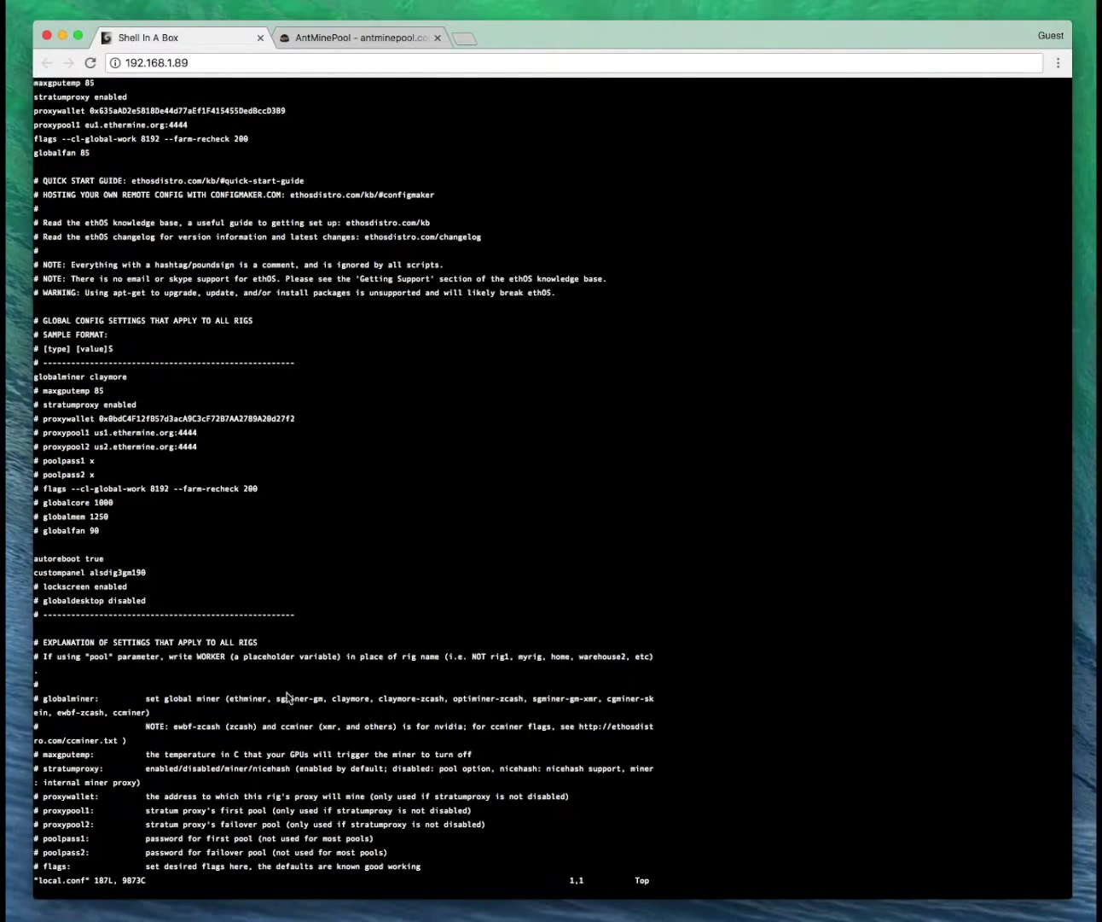
click(359, 39)
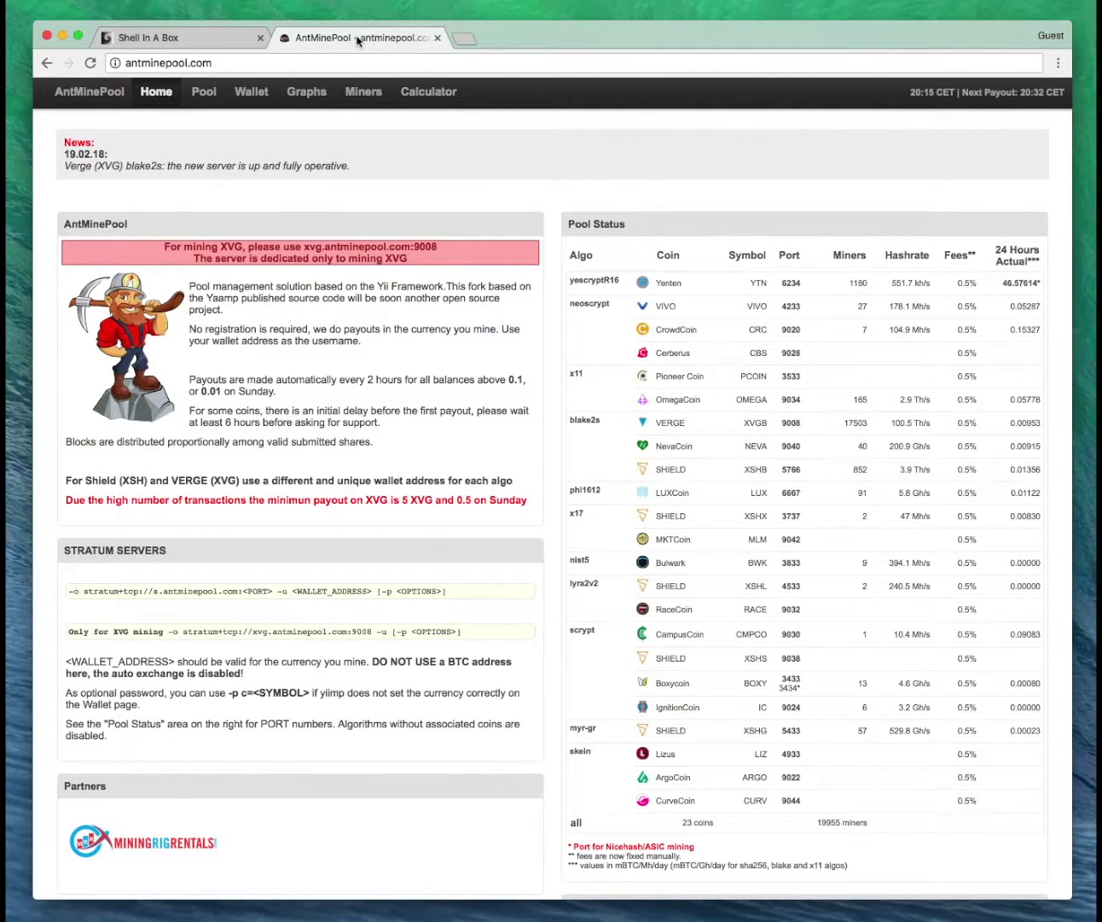
click(208, 39)
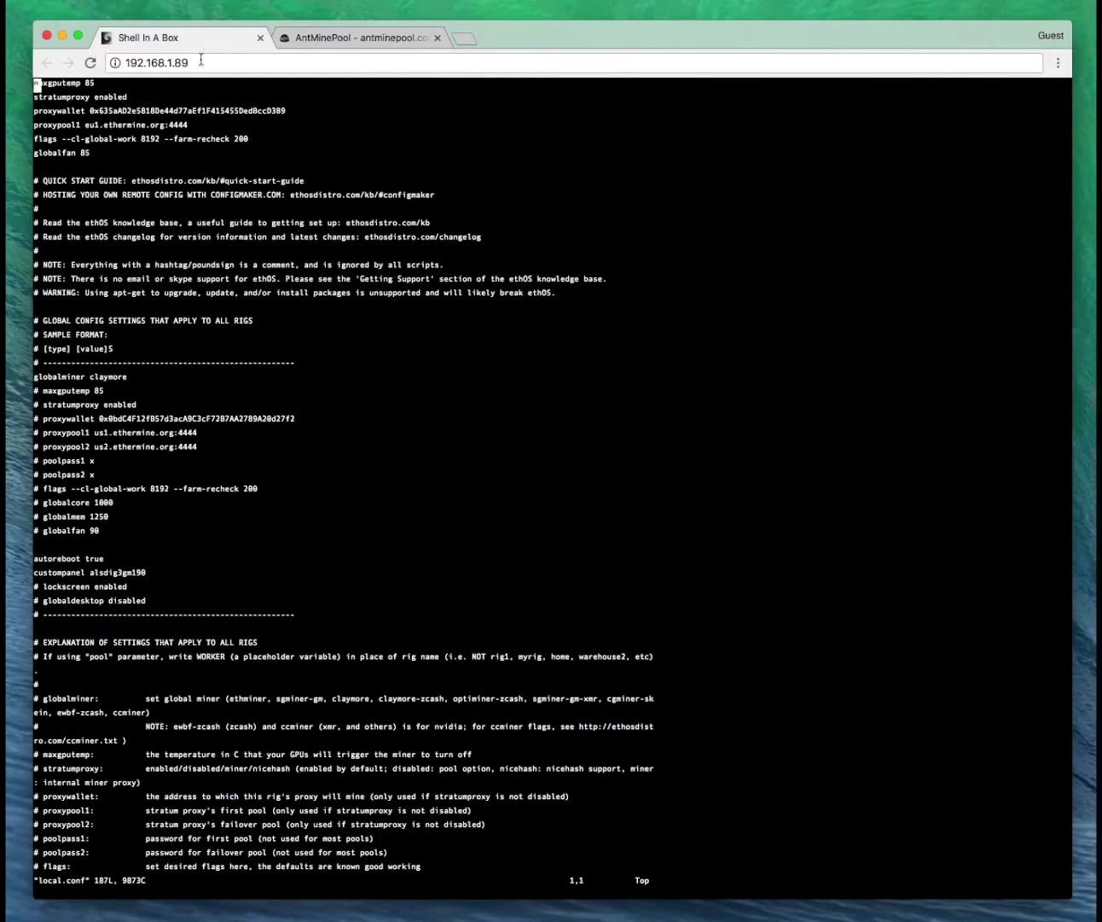
Add 'dualminer enabled', 'dualminer-coin blake2s' and an empty 'dualminer-pool' line below globalfan.
key(Down)
key(Down)
key(Down)
key(Down)
key(Down)
key(Down)
text(ii)
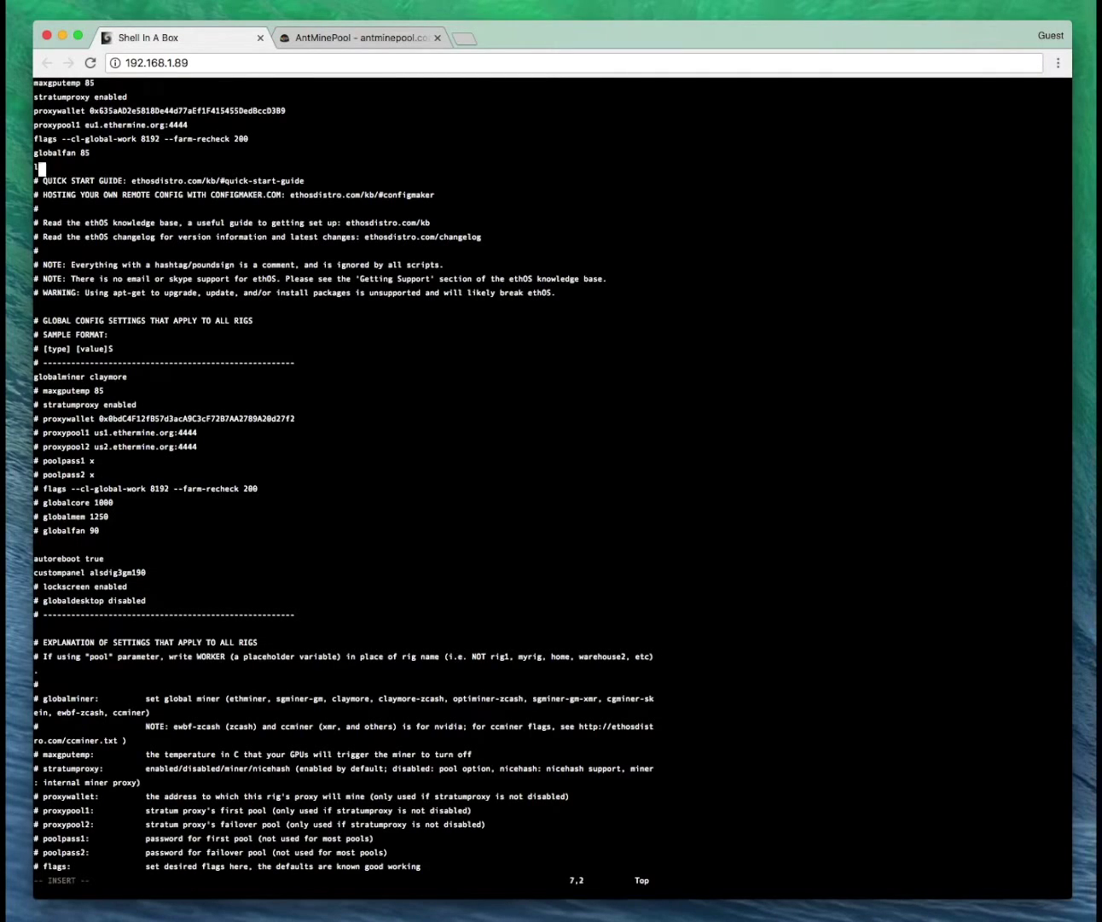
key(BackSpace)
text(dualmin)
text(er enable)
text(d)
key(Return)
text(dualminer-coin )
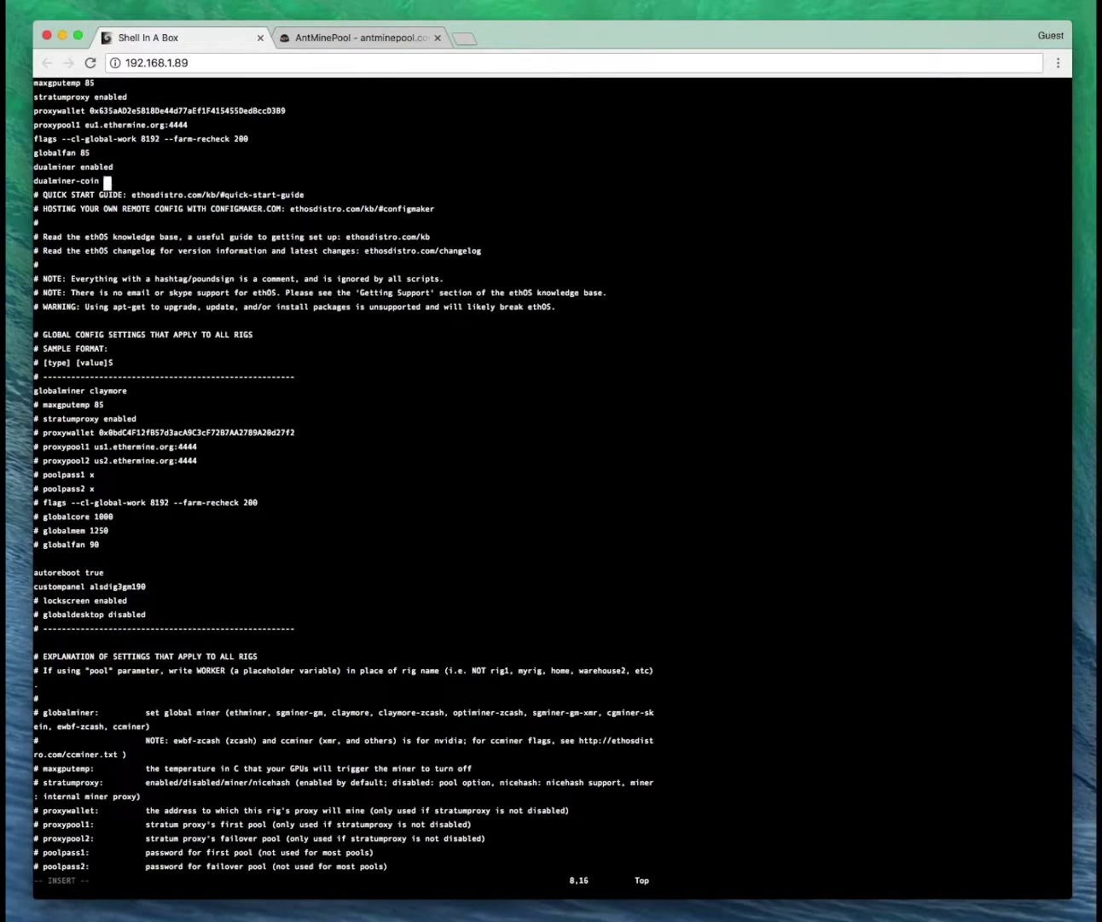
text(b)
text(lake)
text(2s)
key(Return)
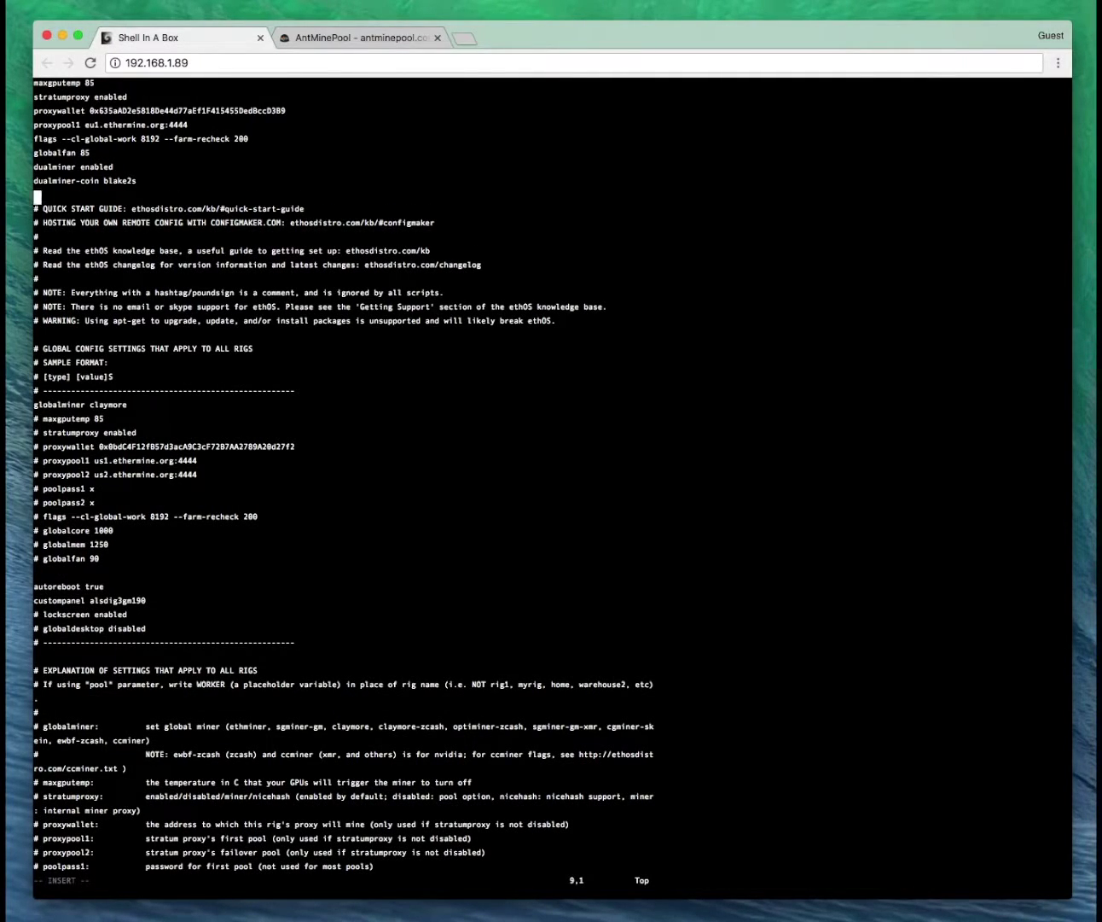
text(dualminer)
text(-pool)
Add the dualminer-wallet line with the pasted Verge wallet address, then 'dualminer-poolpass x'.
key(Return)
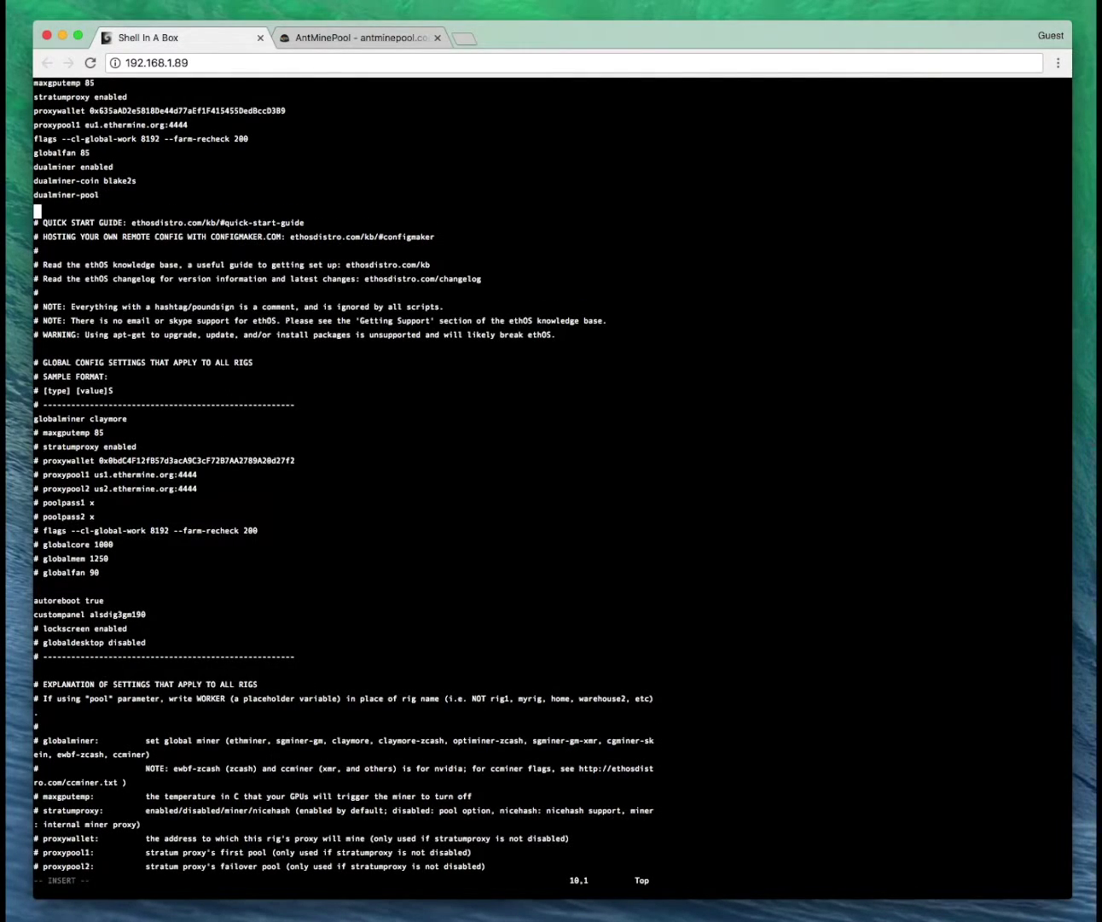
text(dua)
text(lminer)
text(-walle)
text(t)
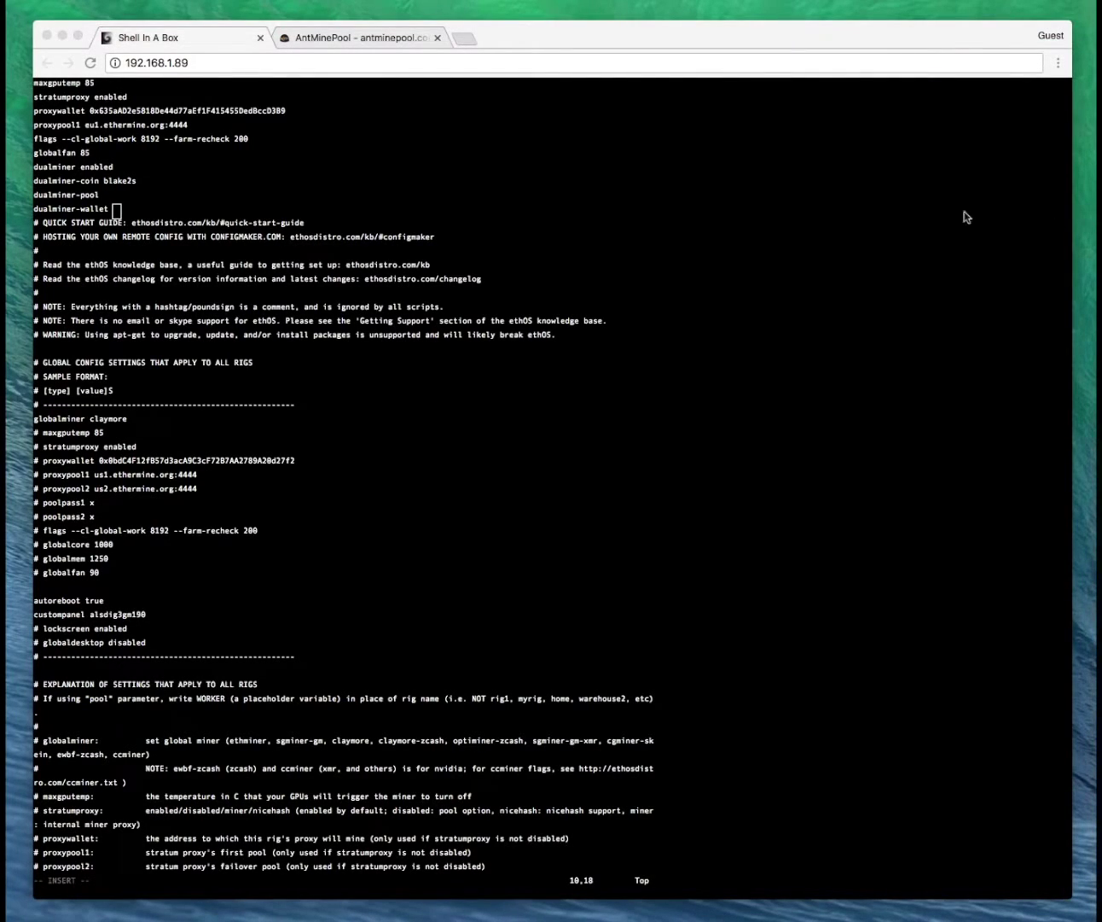
click(122, 214)
right_click(121, 212)
click(155, 246)
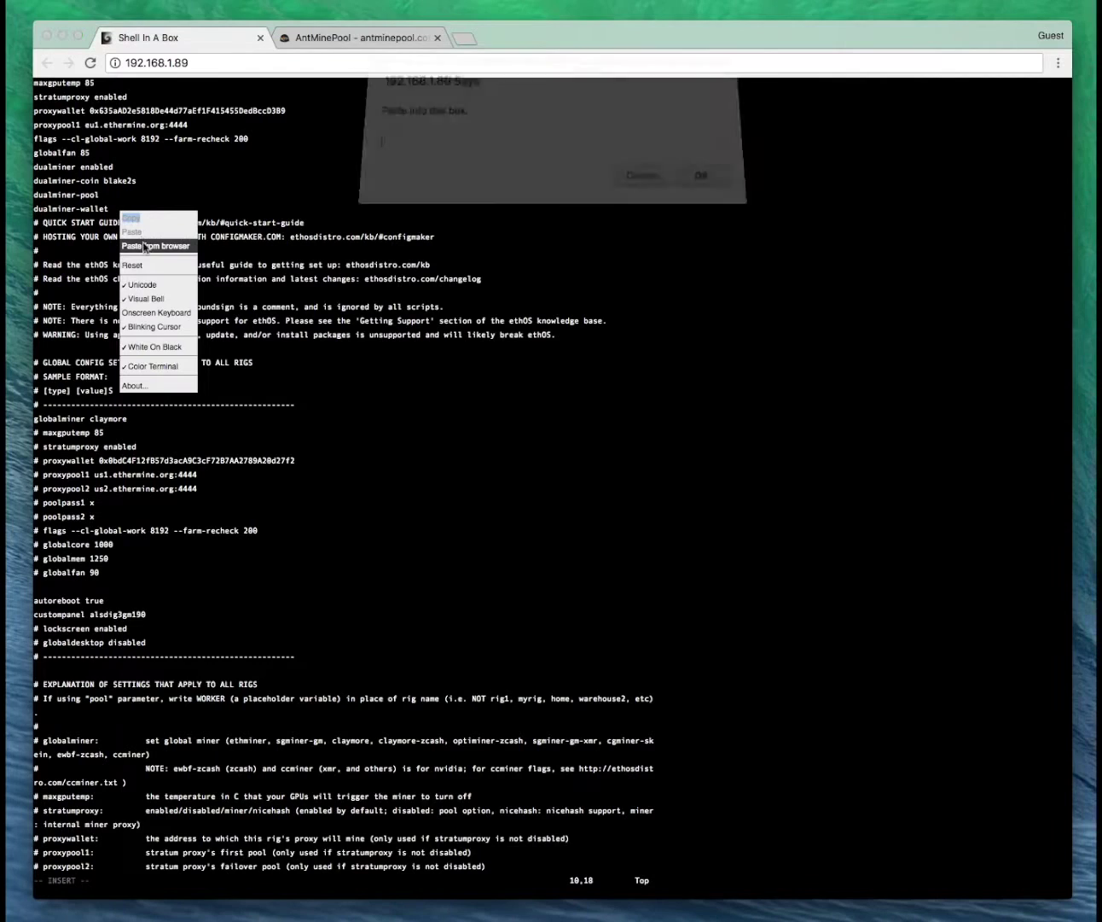
key(super+v)
click(701, 188)
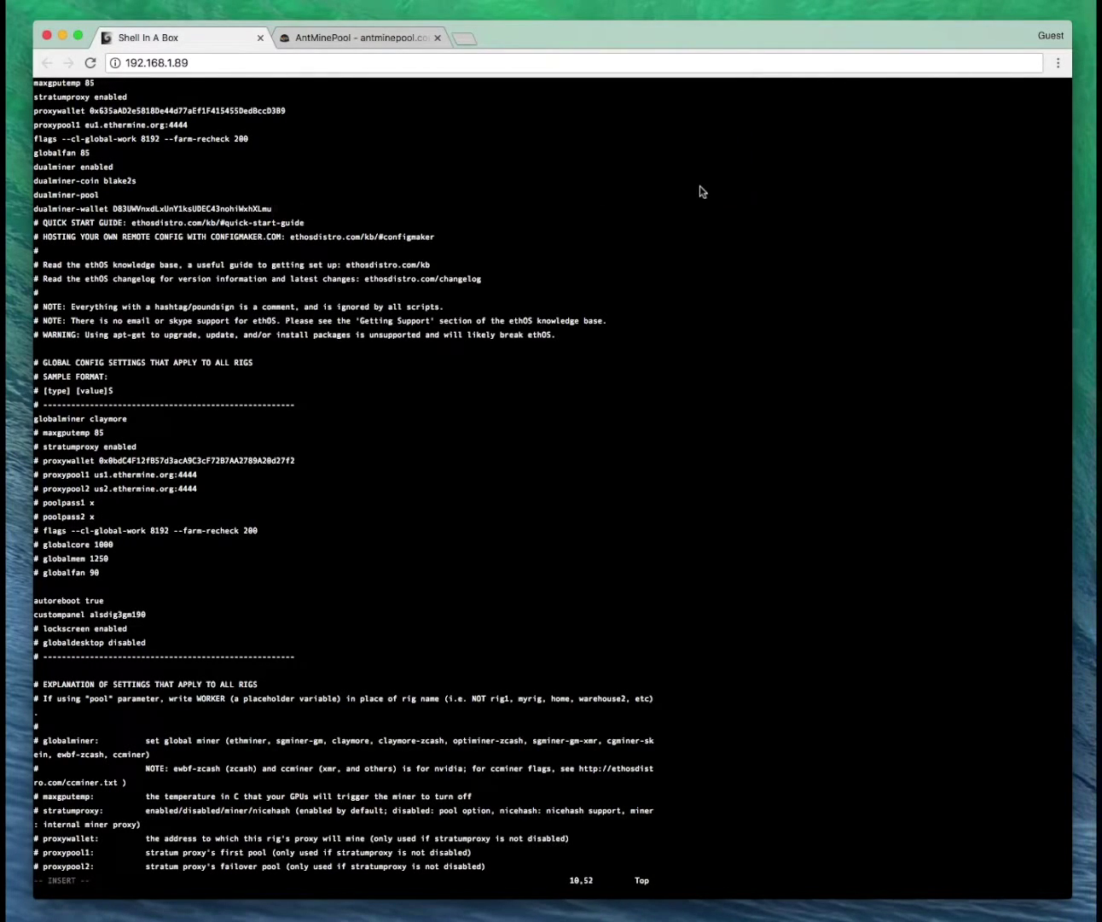
key(Return)
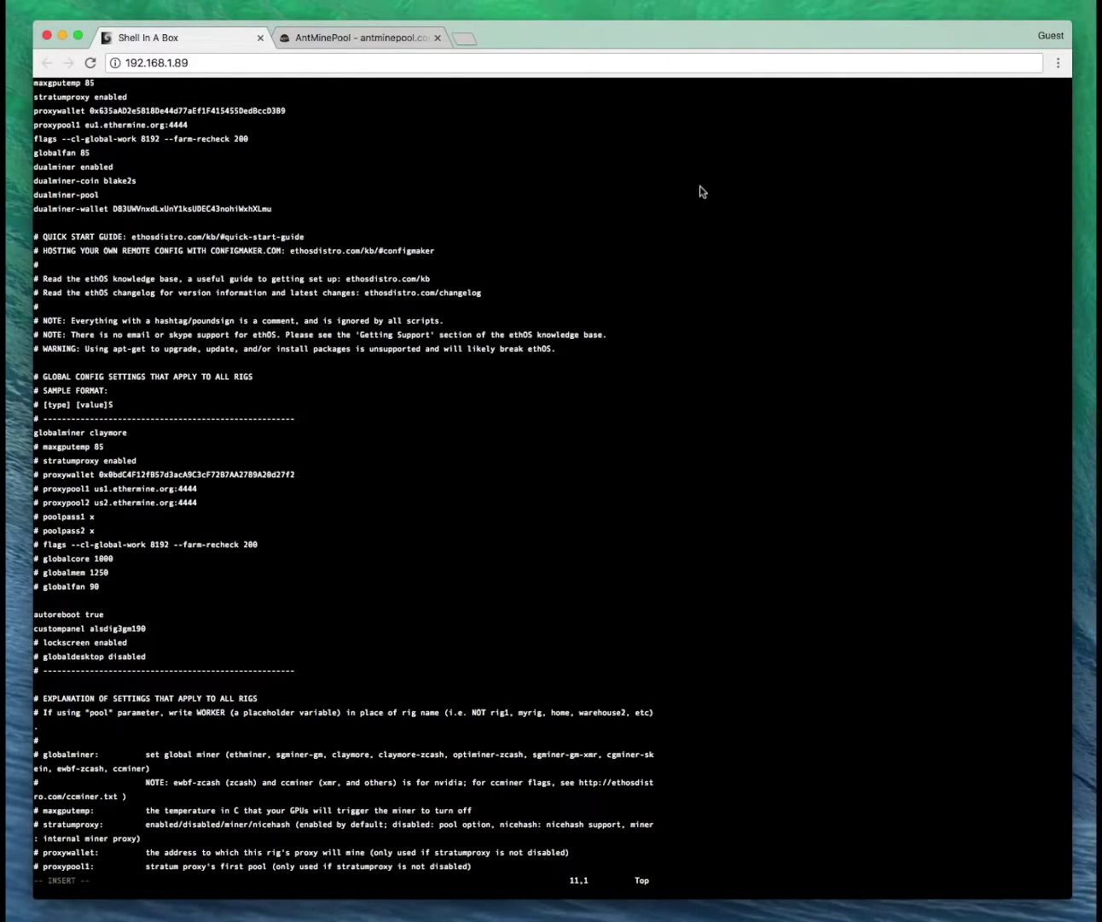
text(dual)
text(miner-)
text(poolpass x)
key(Return)
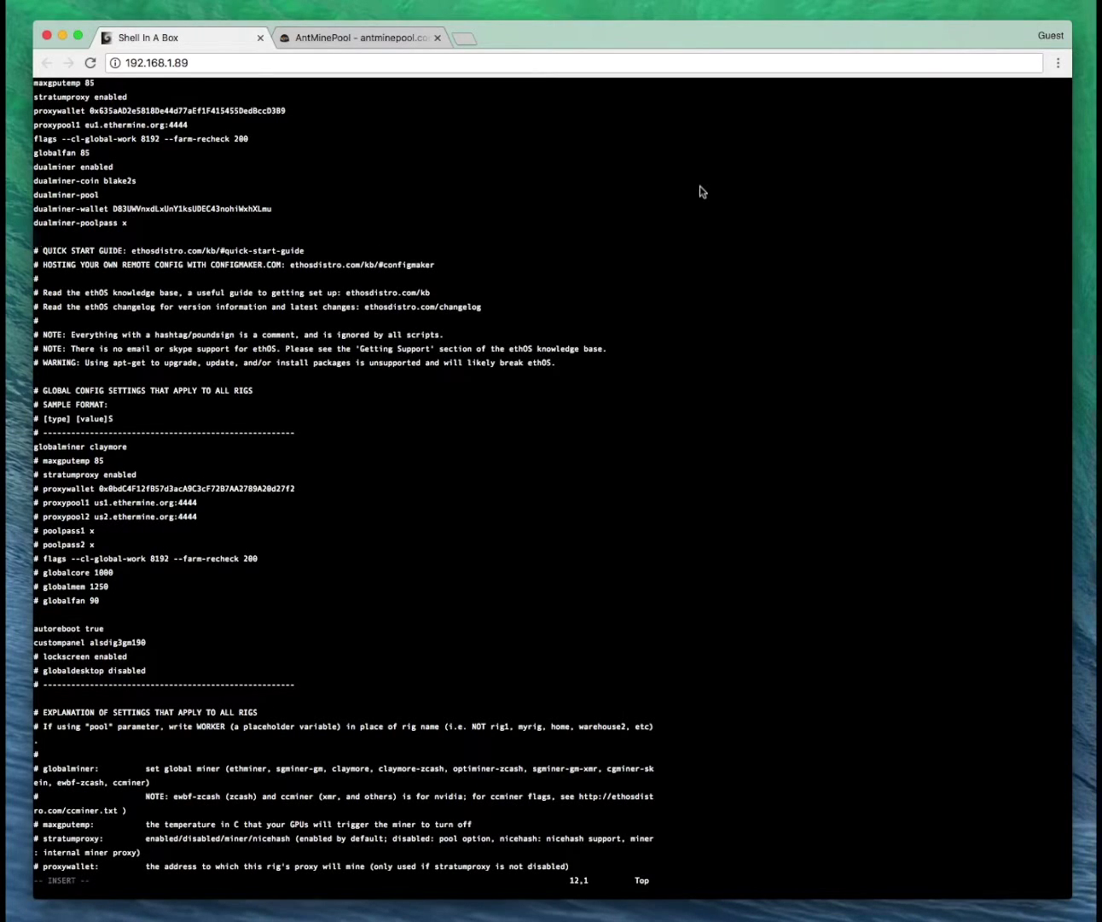
click(373, 42)
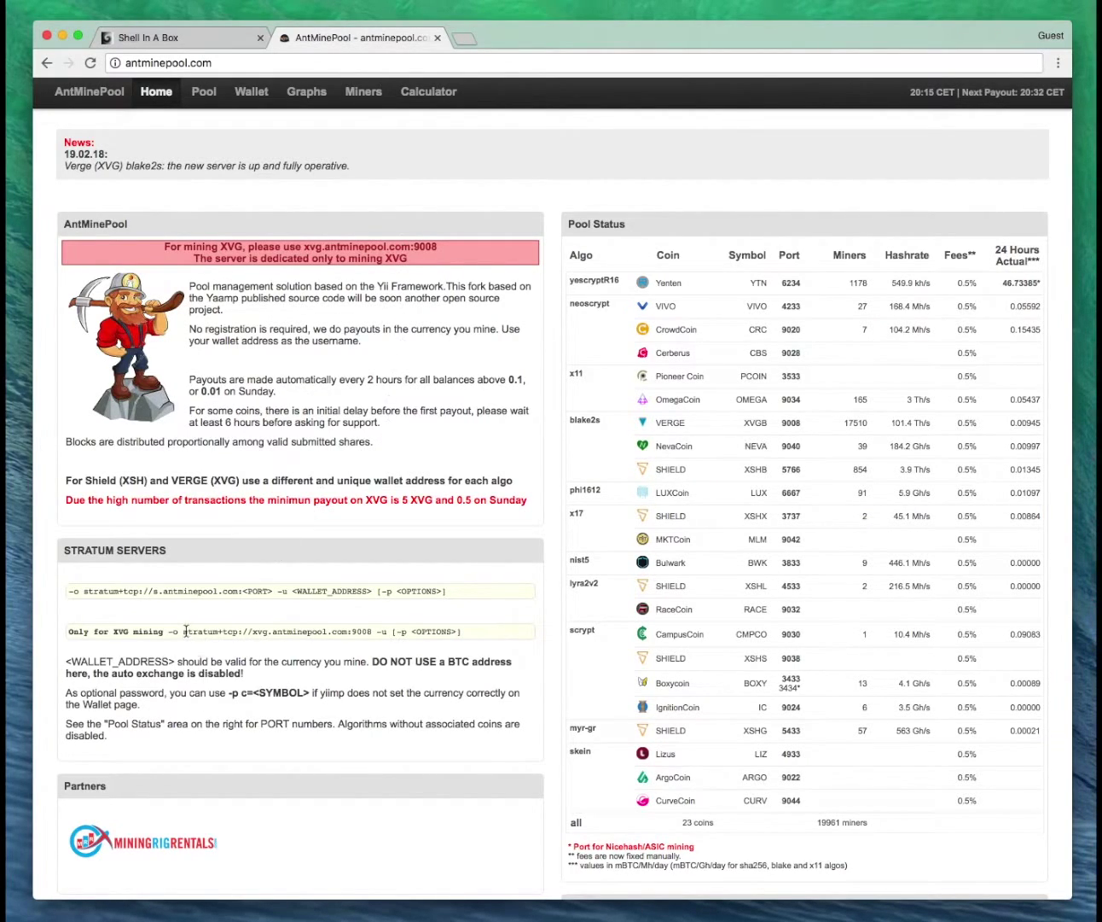
Paste the XVG stratum address stratum+tcp://xvg.antminepool.com:9008 onto the dualminer-pool line.
drag(183, 630, 371, 631)
key(super+c)
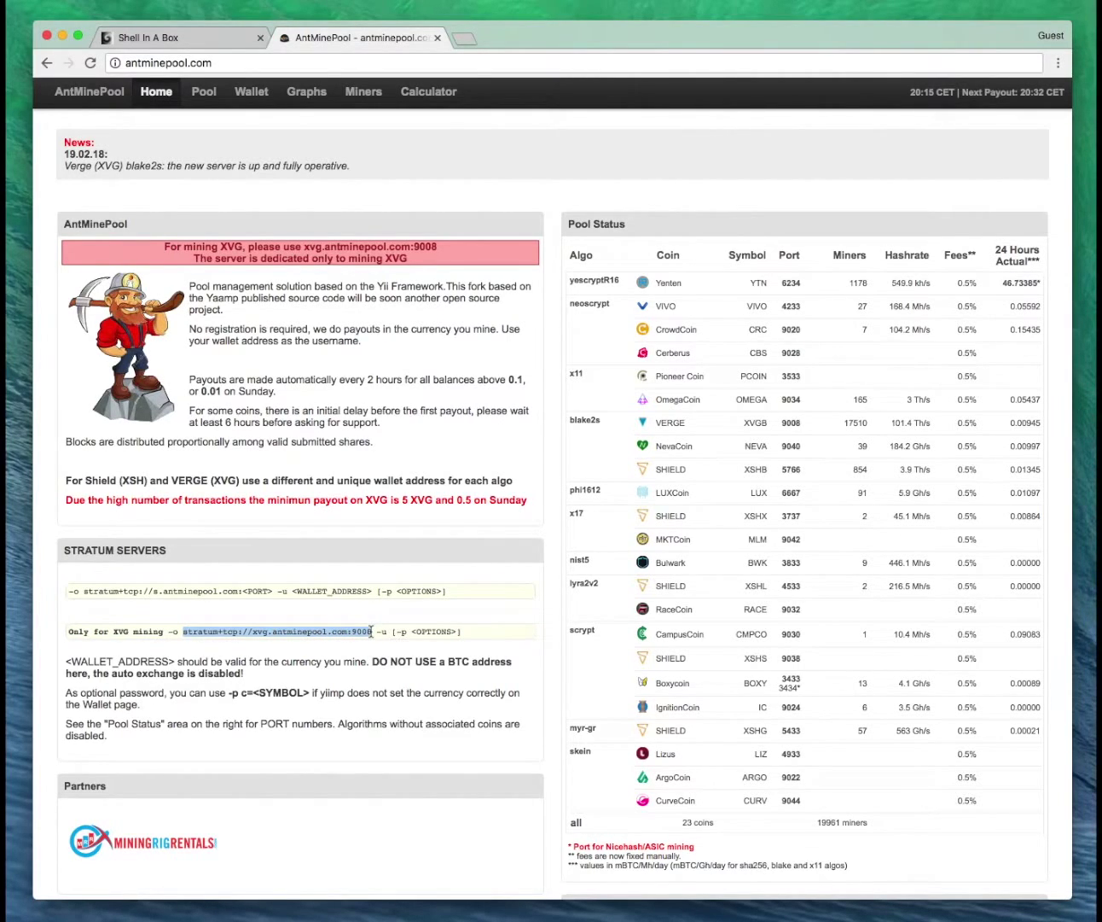
click(156, 40)
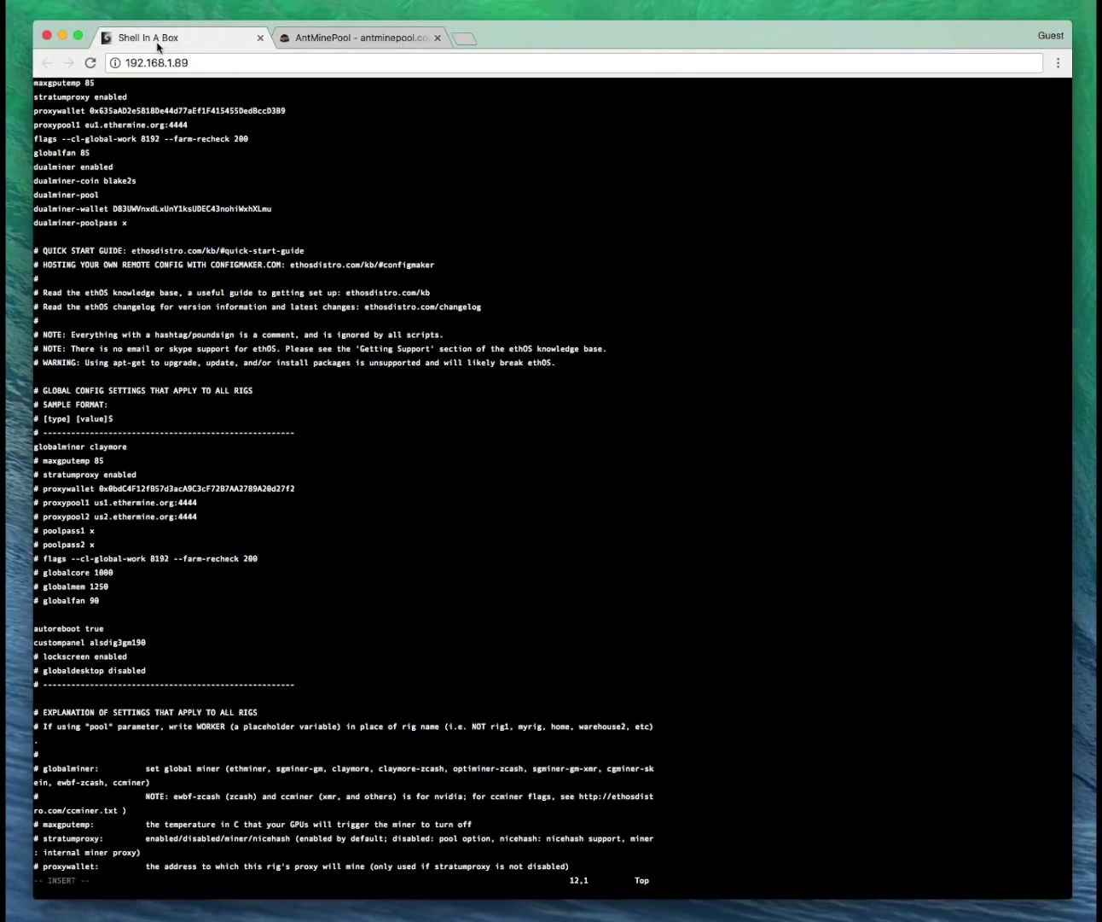
key(Up)
key(Up)
key(Up)
key(Right)
key(Right)
key(Right)
key(Right)
key(Right)
key(Right)
key(Right)
key(Right)
key(Right)
key(Right)
key(Right)
key(Right)
key(Right)
right_click(107, 197)
click(131, 231)
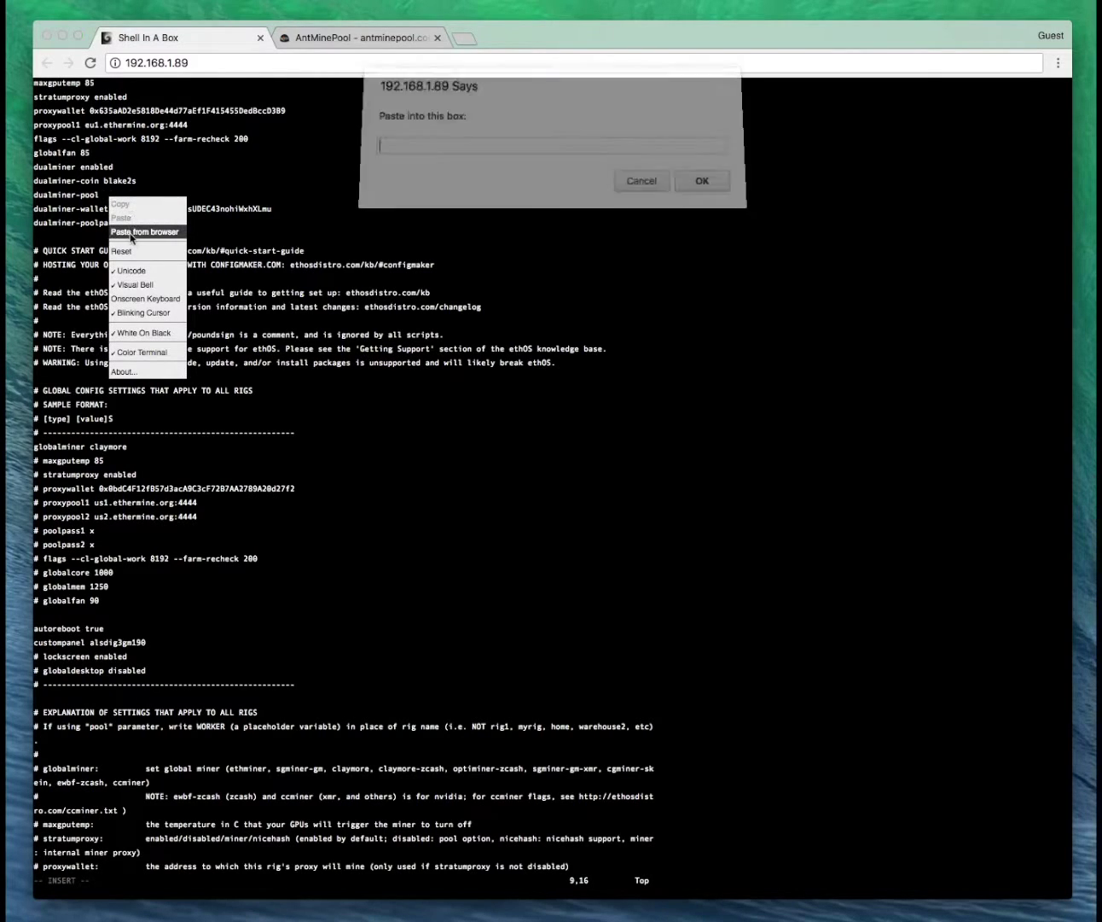
key(super+v)
click(700, 183)
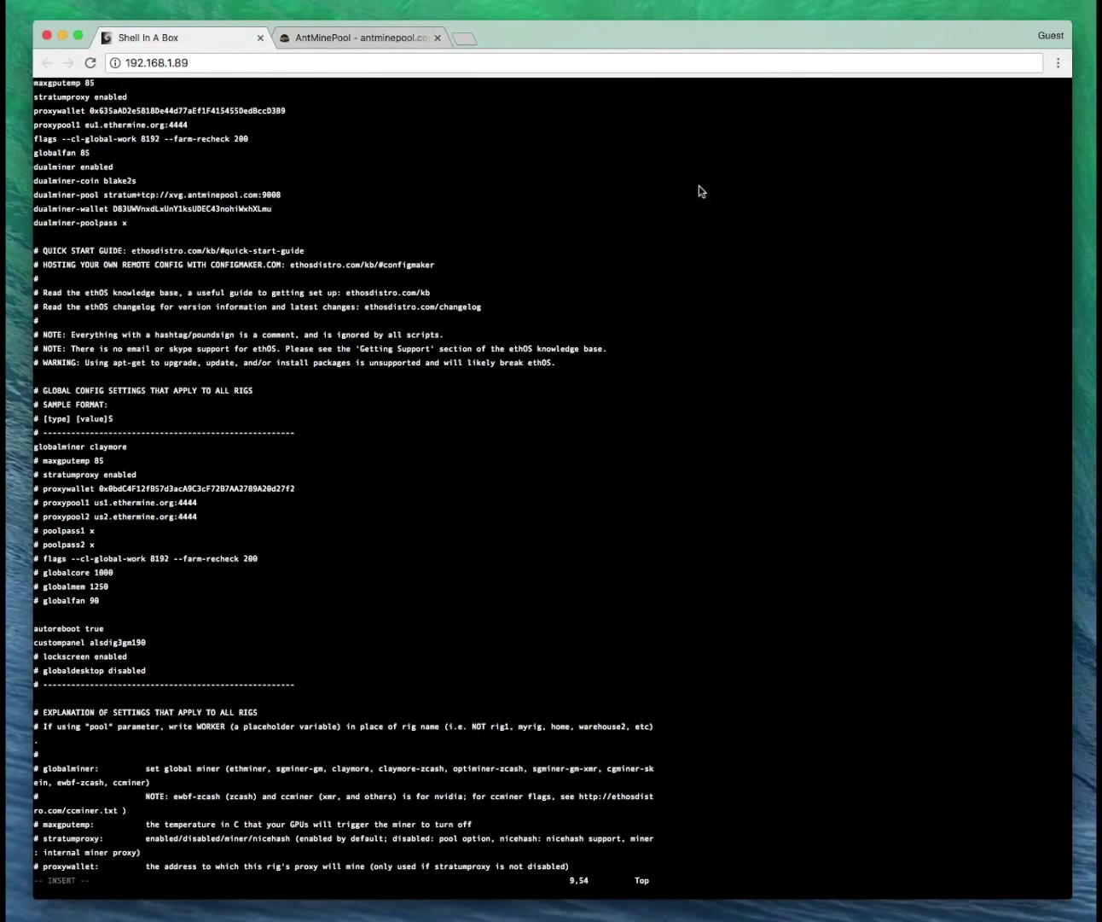
key(Down)
key(Down)
key(Down)
key(Down)
key(Down)
key(Down)
Save and quit local.conf with :wq, then reboot the rig with the r command.
key(Up)
key(Up)
key(Up)
key(Up)
key(Escape)
key(Escape)
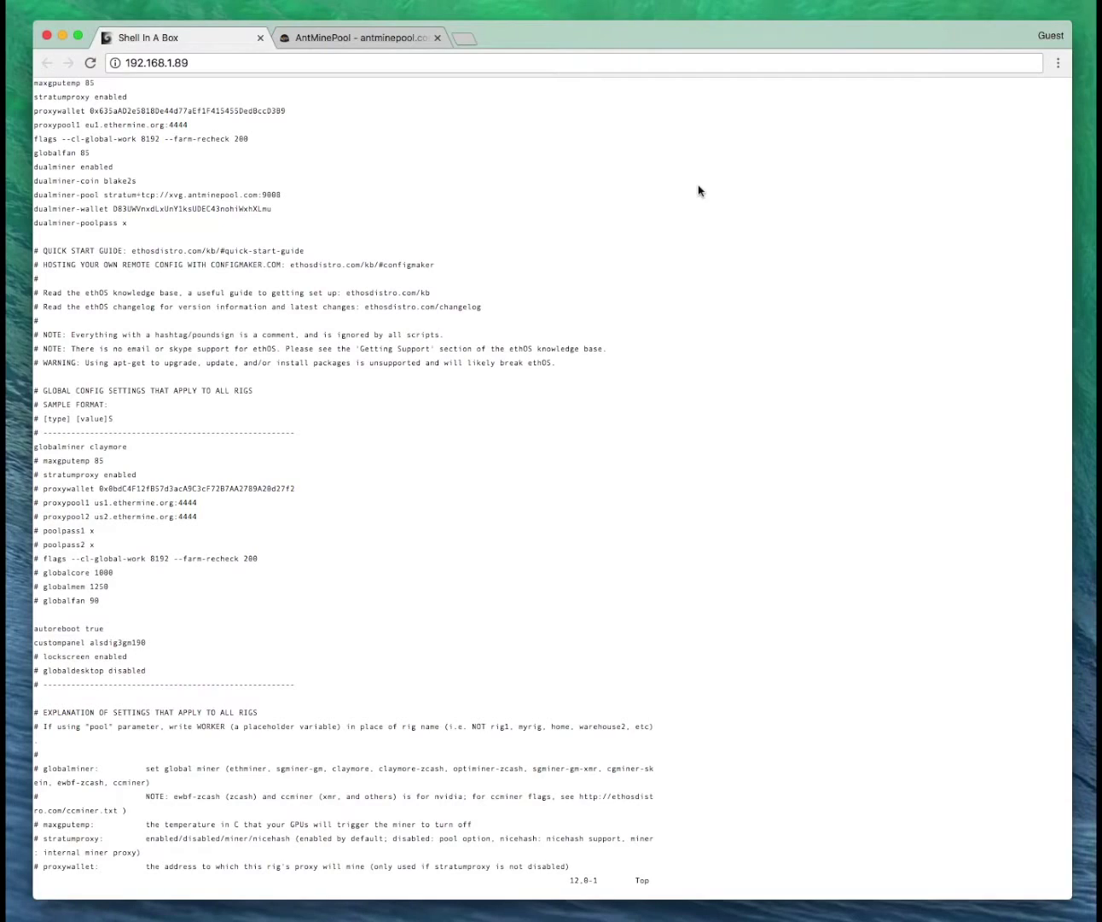
text(:)
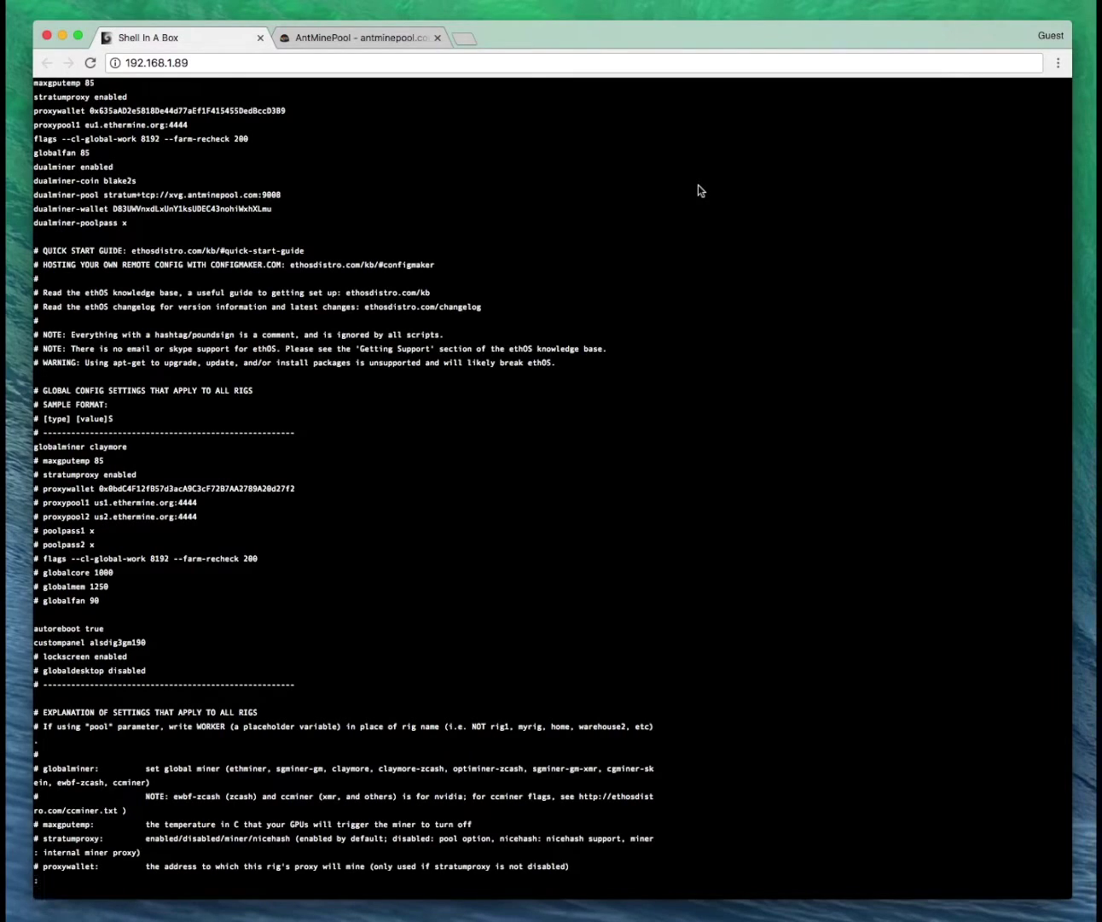
text(wq)
key(Return)
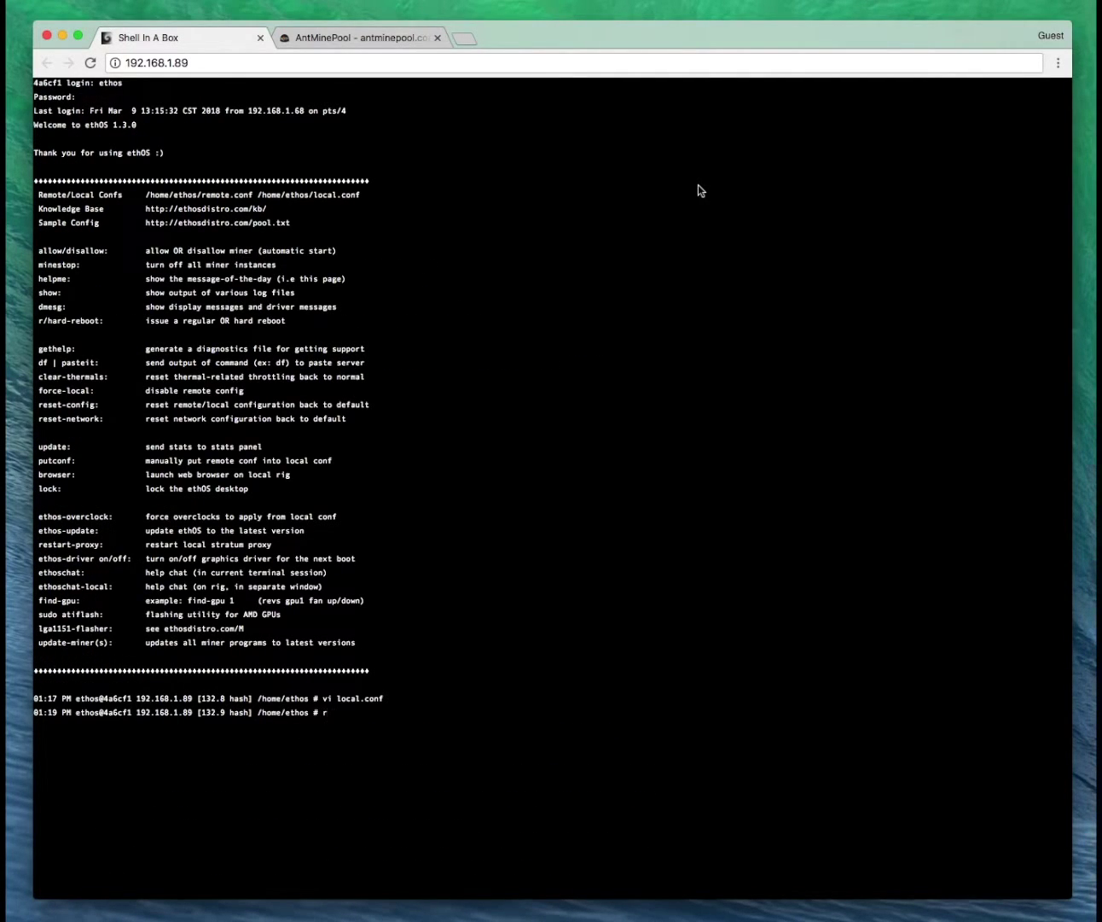
text(r)
key(Return)
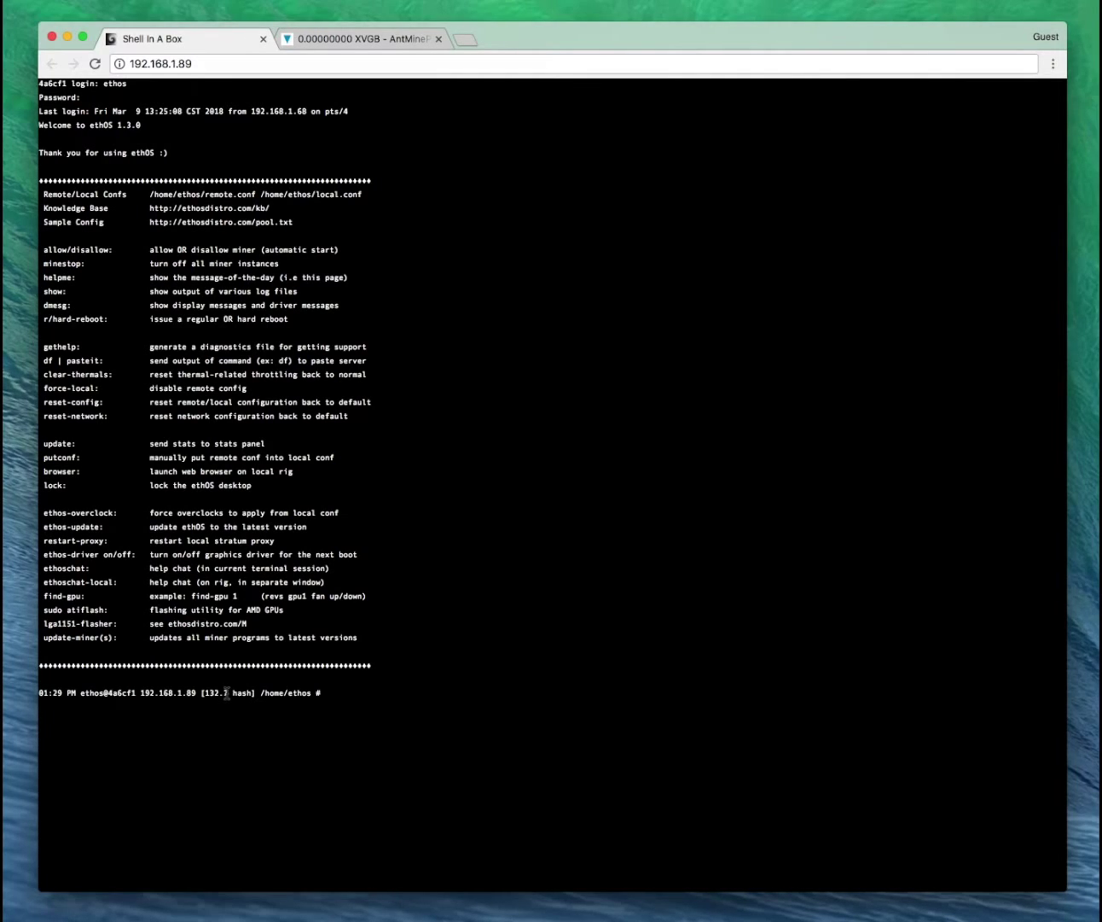
Run 'show stats' and highlight the per-GPU miner and dual-miner hashrate values.
text(show stats)
key(Return)
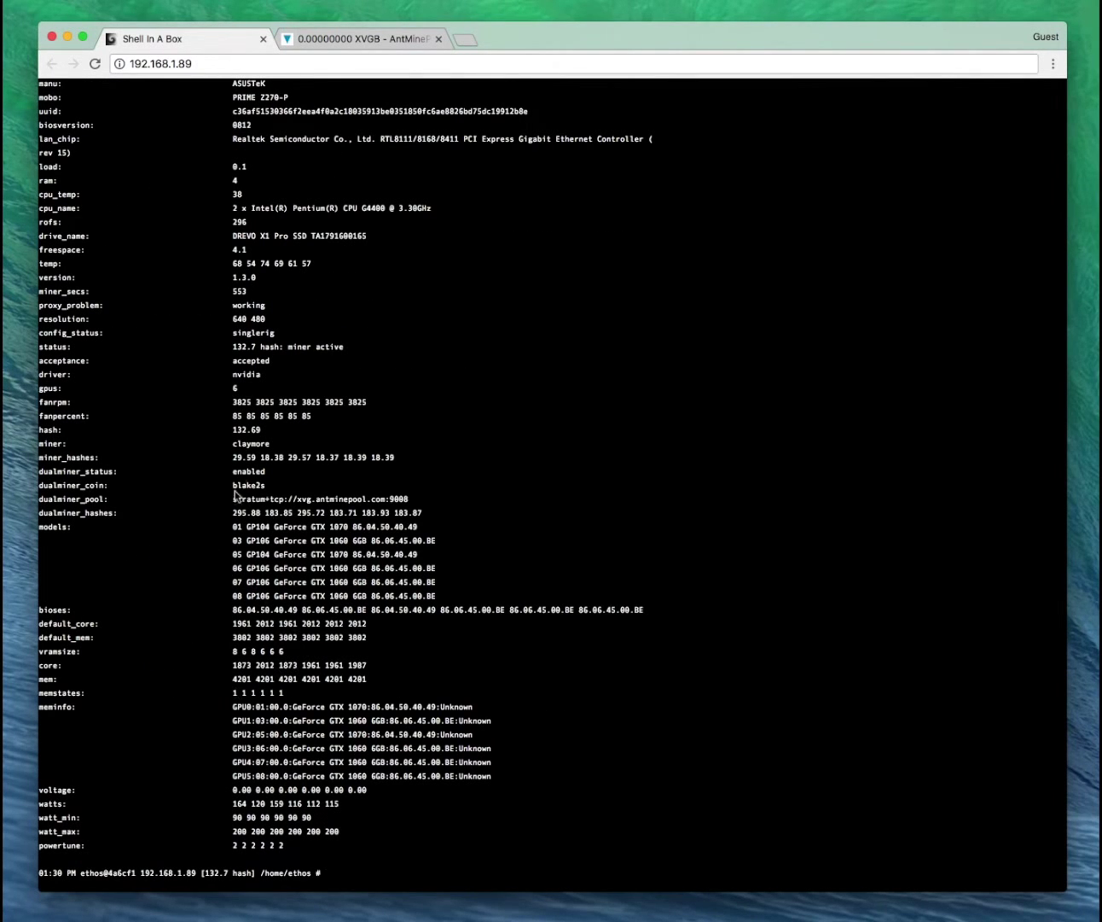
drag(231, 458, 408, 458)
mouse_move(232, 512)
mouse_down()
mouse_move(437, 513)
mouse_move(421, 514)
mouse_up()
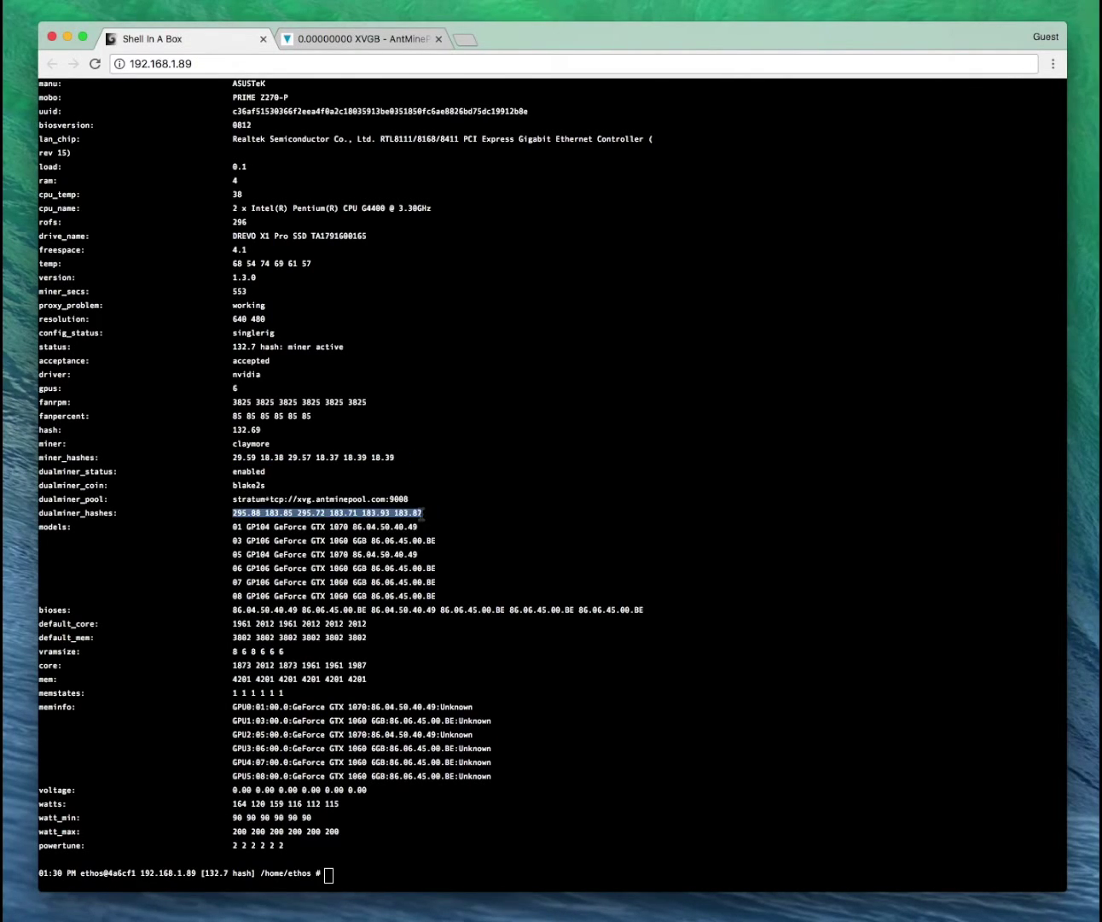
click(278, 512)
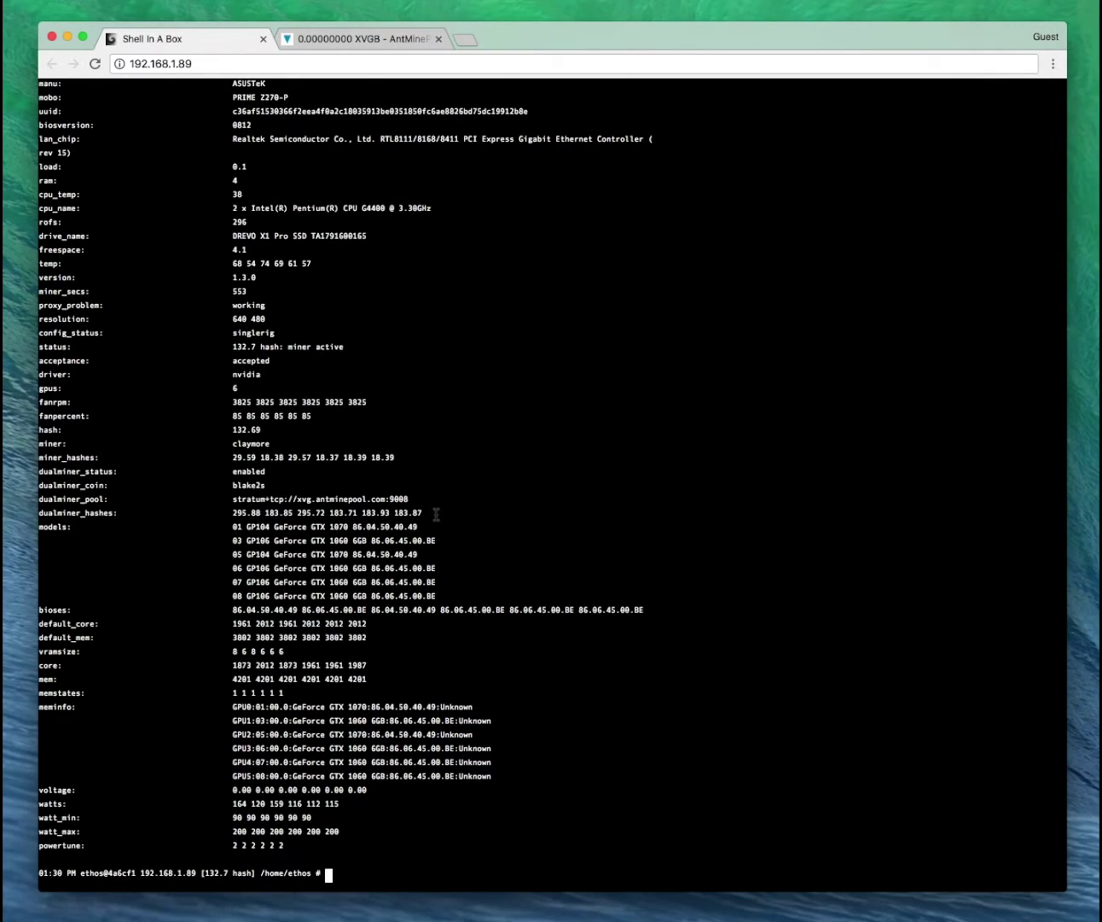
drag(265, 513, 235, 512)
click(329, 513)
click(350, 40)
Reload the wallet page and check worker 4a6cf1 mining blake2s at about 1.8 Gh/s.
click(305, 64)
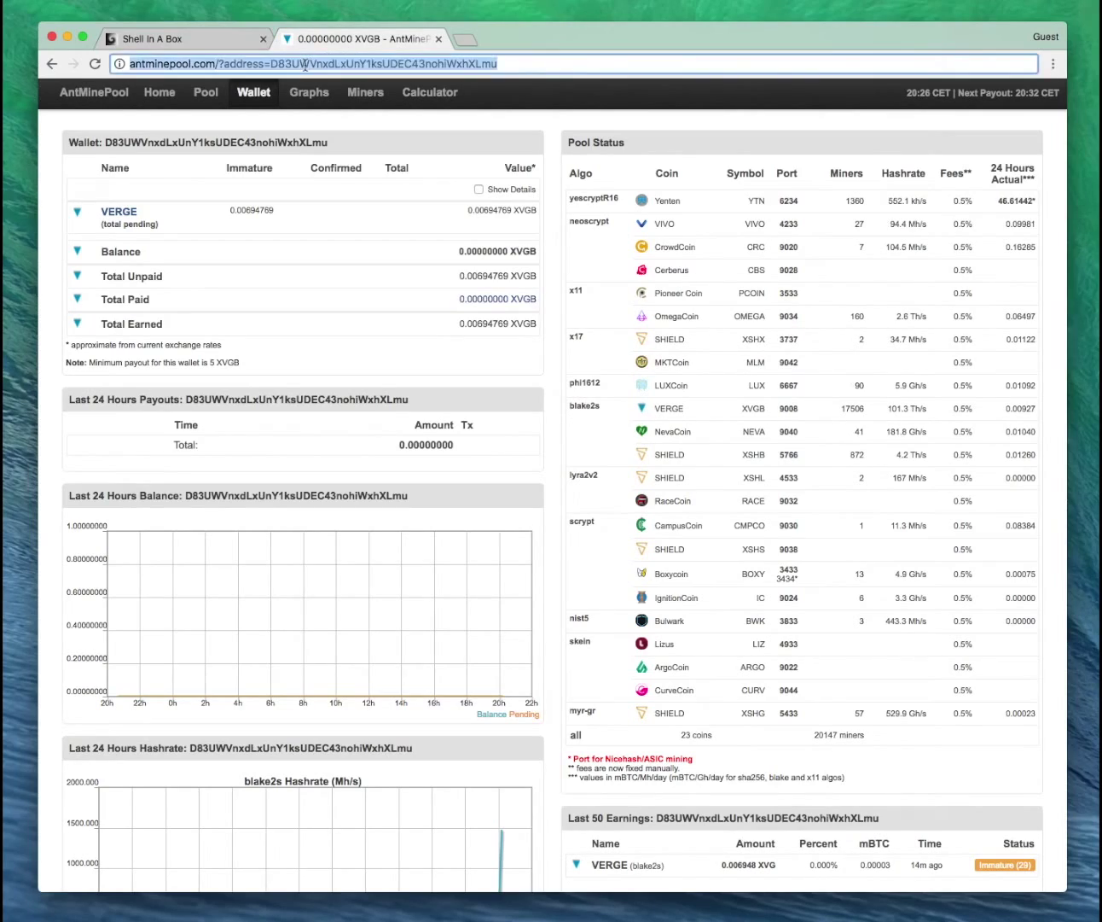
key(Return)
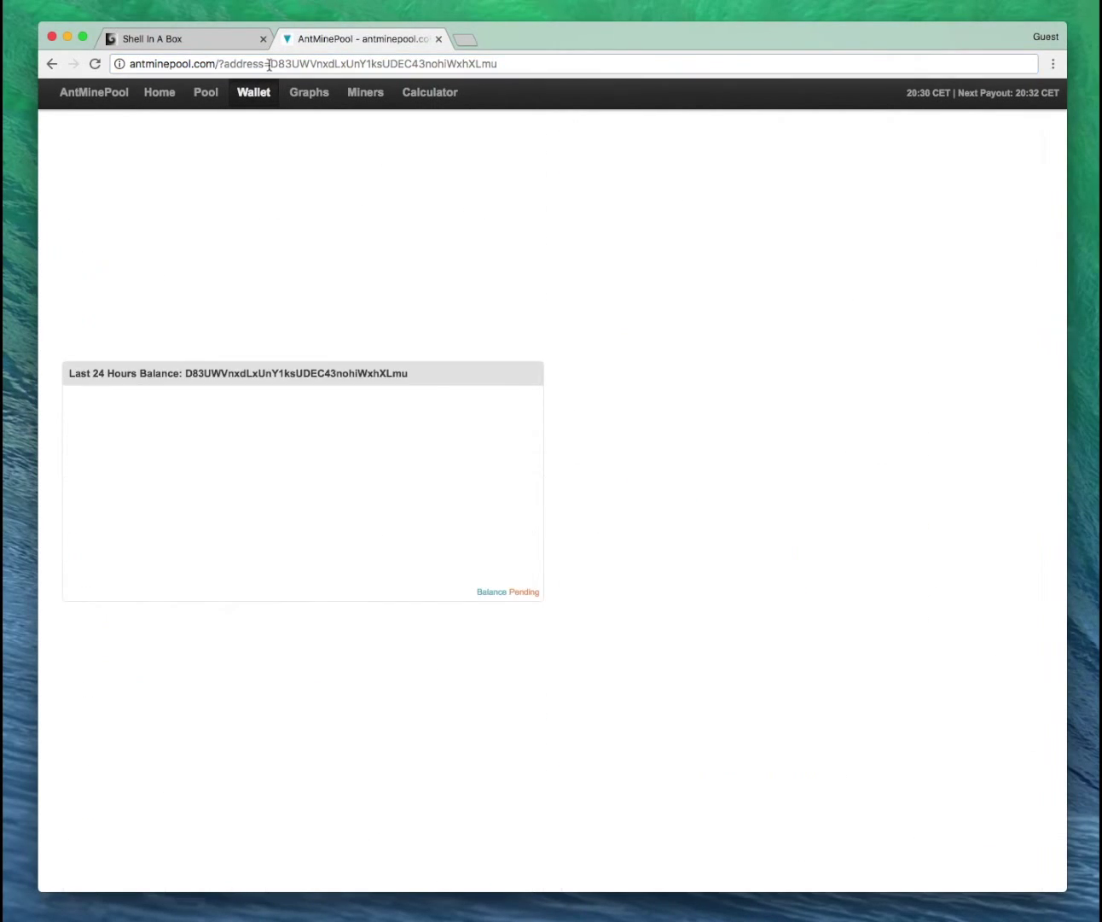
scroll(376, 169, down, 5)
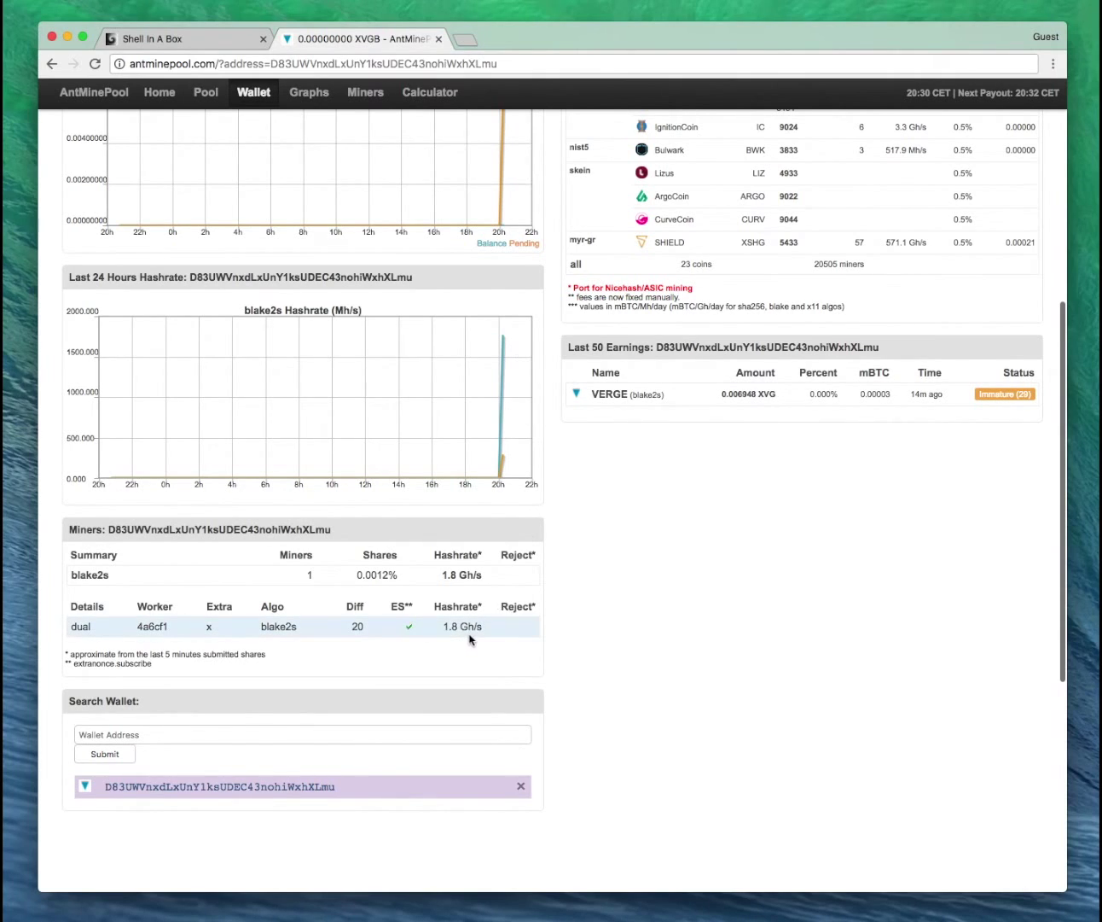
scroll(470, 635, up, 5)
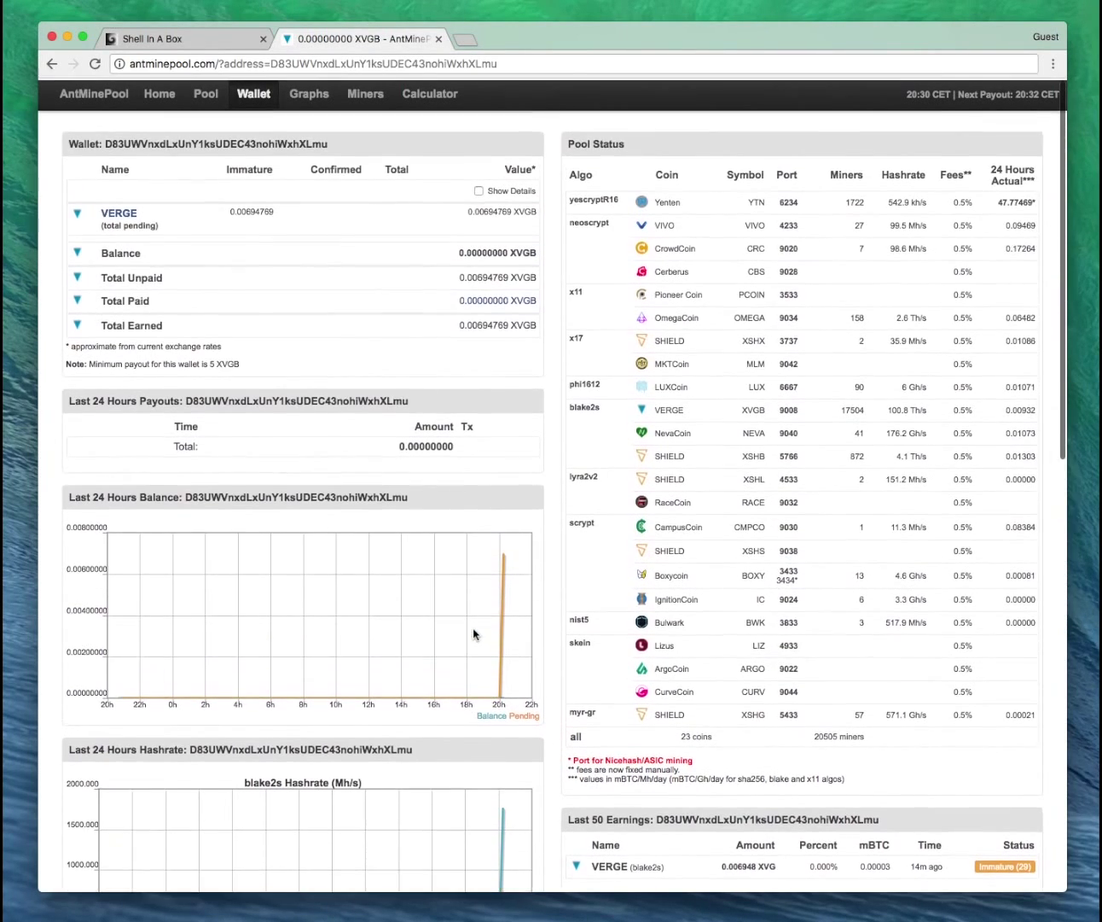